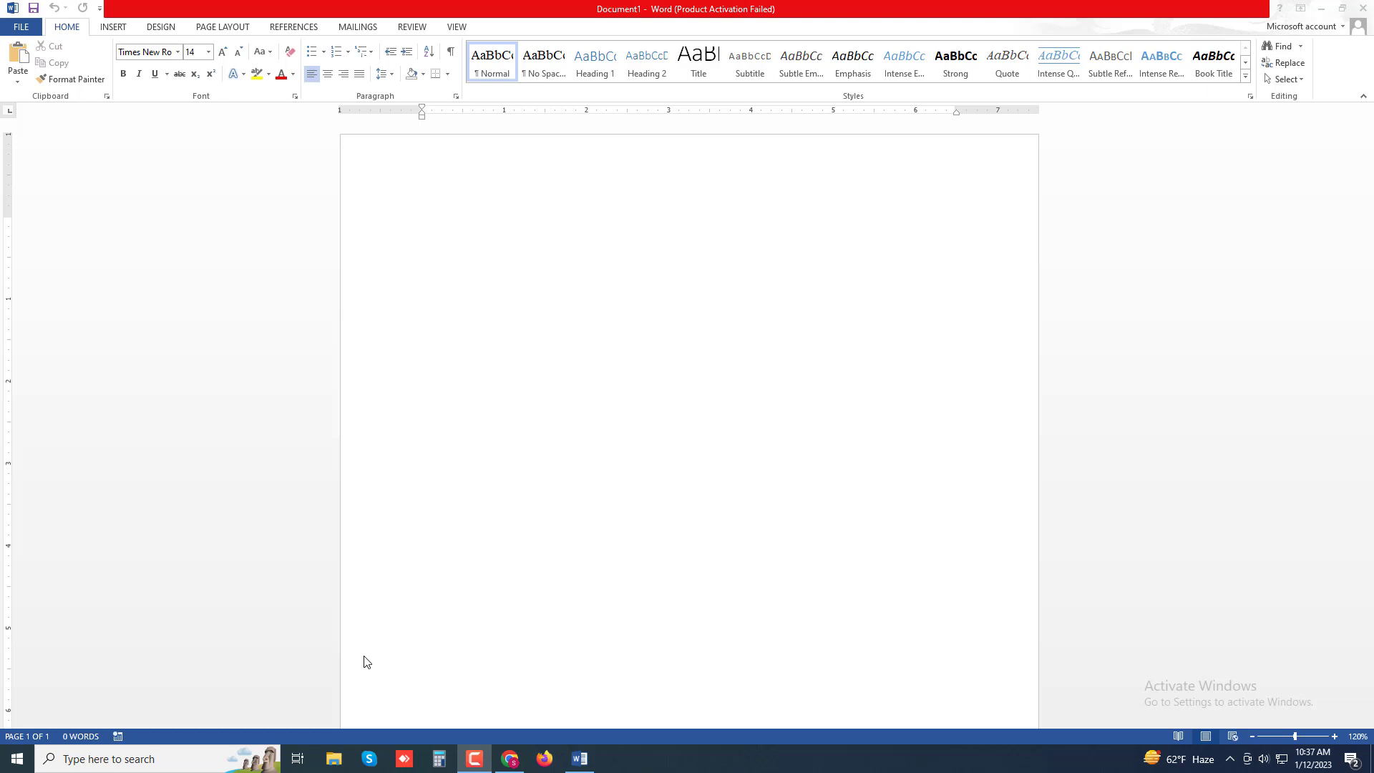
- Switch the keyboard input to Avro Bangla and write ‘ষষ্ঠ with an opening single quote on the first line
{"action": "left_click", "coordinate": [635, 417]}
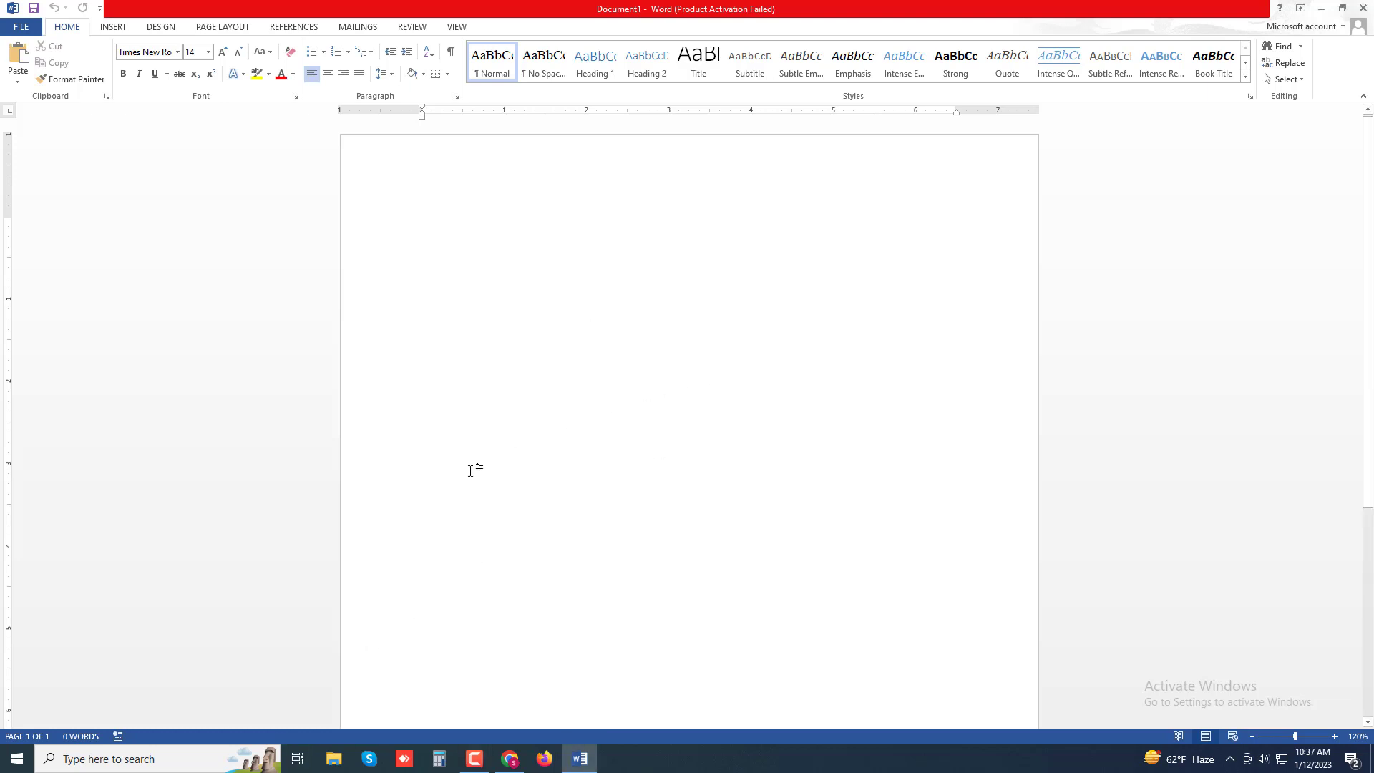
{"action": "scroll", "coordinate": [470, 470], "scroll_direction": "up", "scroll_amount": 4}
{"action": "scroll", "coordinate": [470, 470], "scroll_direction": "up", "scroll_amount": 1}
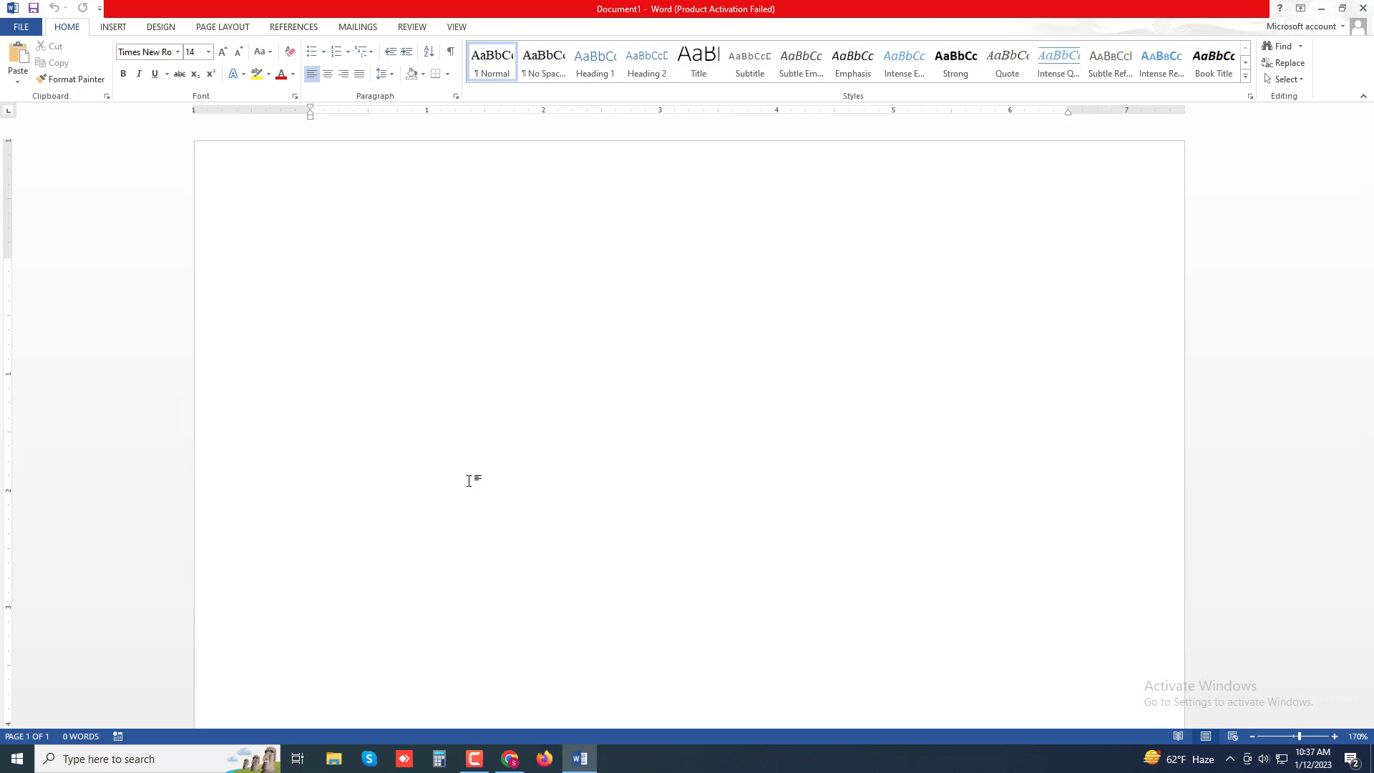
{"action": "key", "text": "F12"}
{"action": "type", "text": "'"}
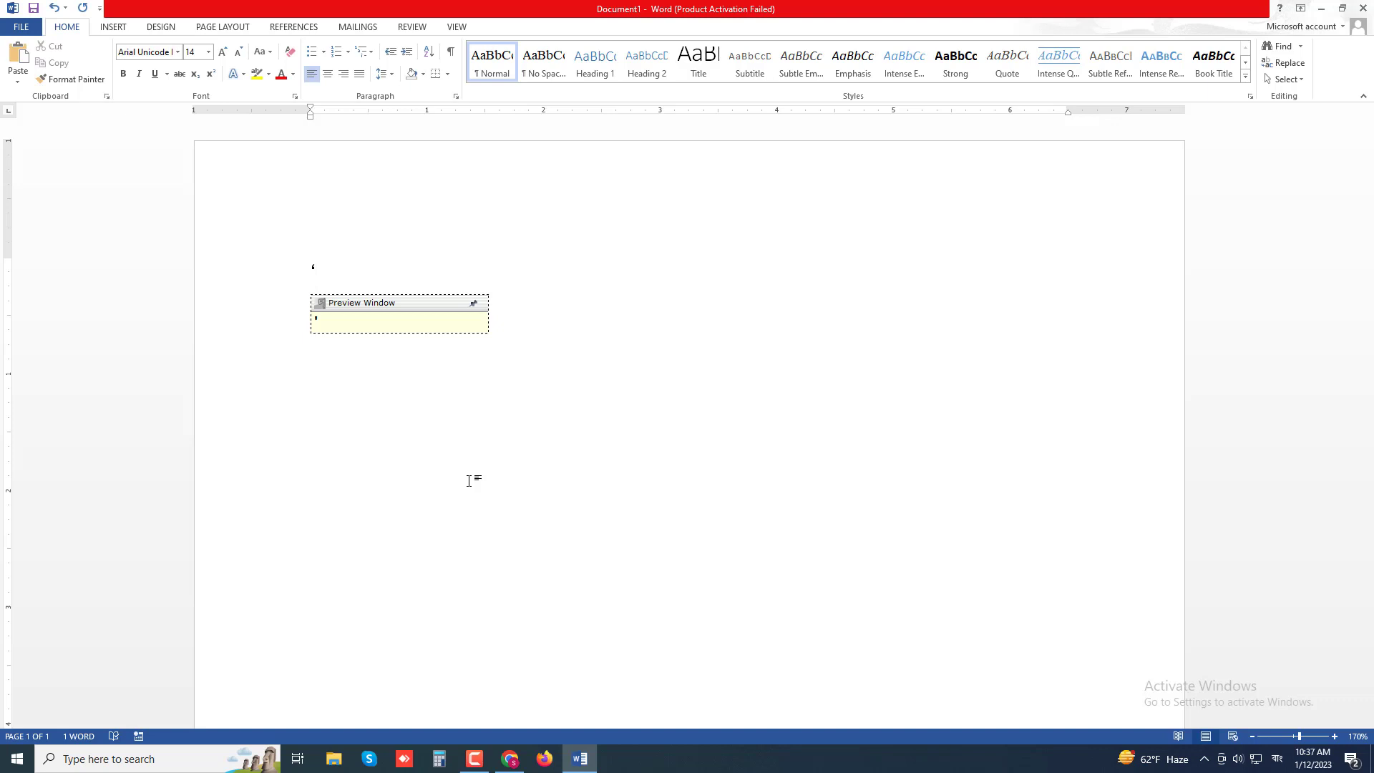
{"action": "type", "text": "SH"}
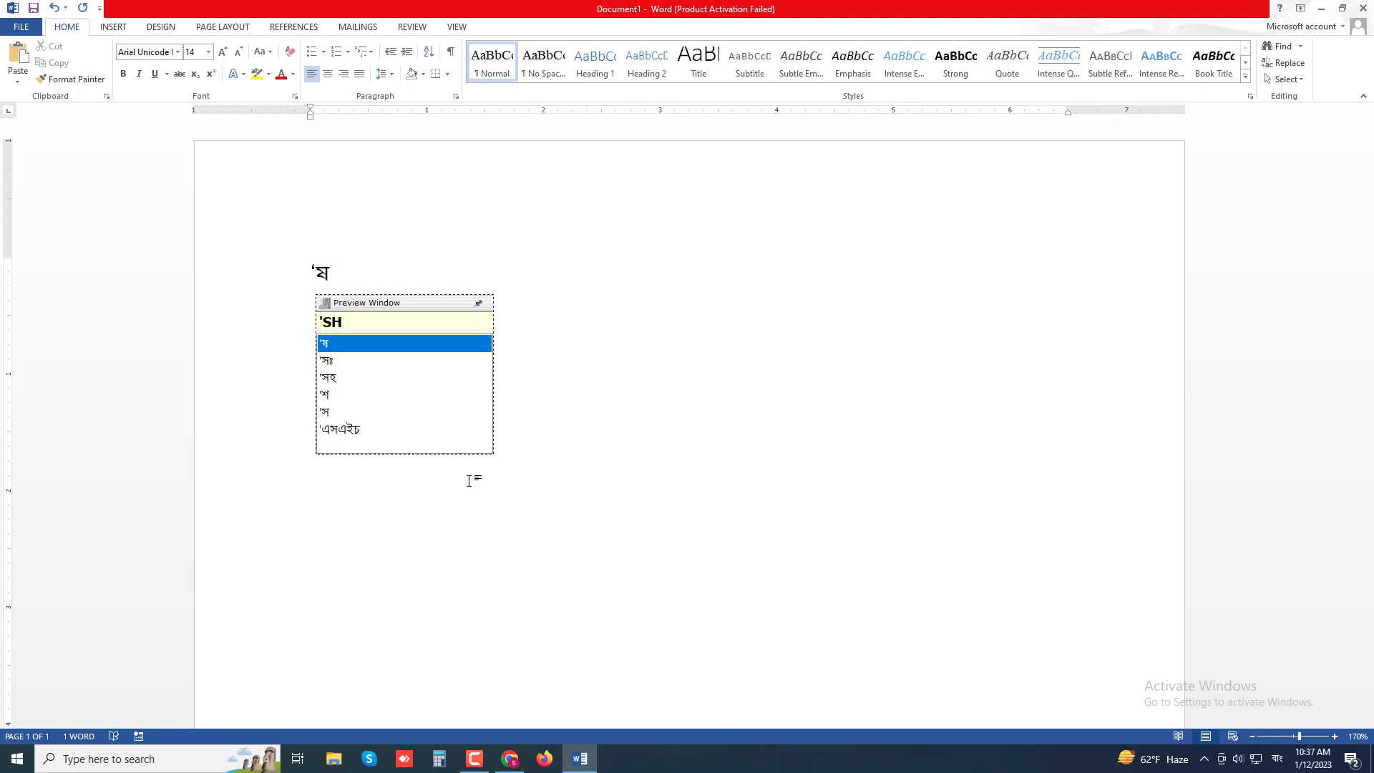
{"action": "type", "text": "SHTH"}
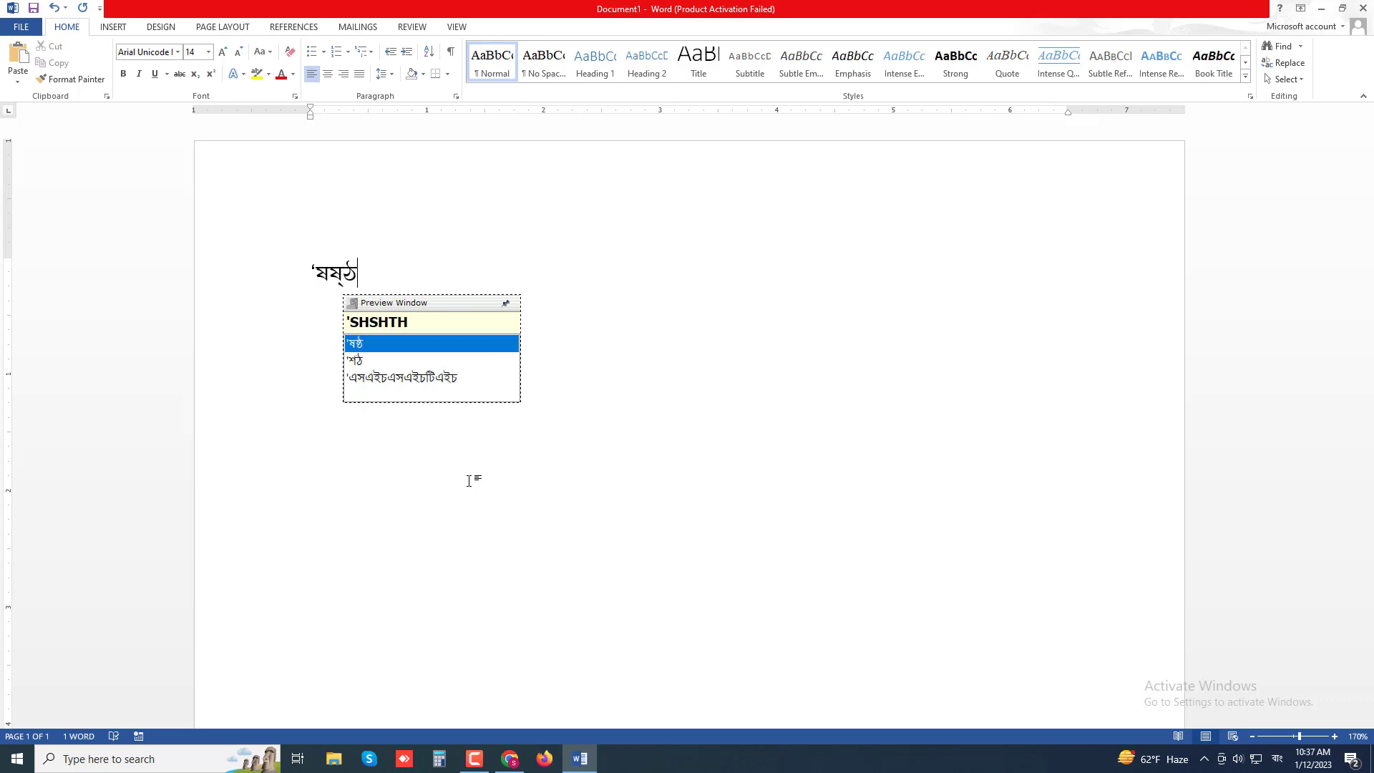
- Set the font of the word ‘ষষ্ঠ to SutonnyOMJ
{"action": "left_click", "coordinate": [177, 53]}
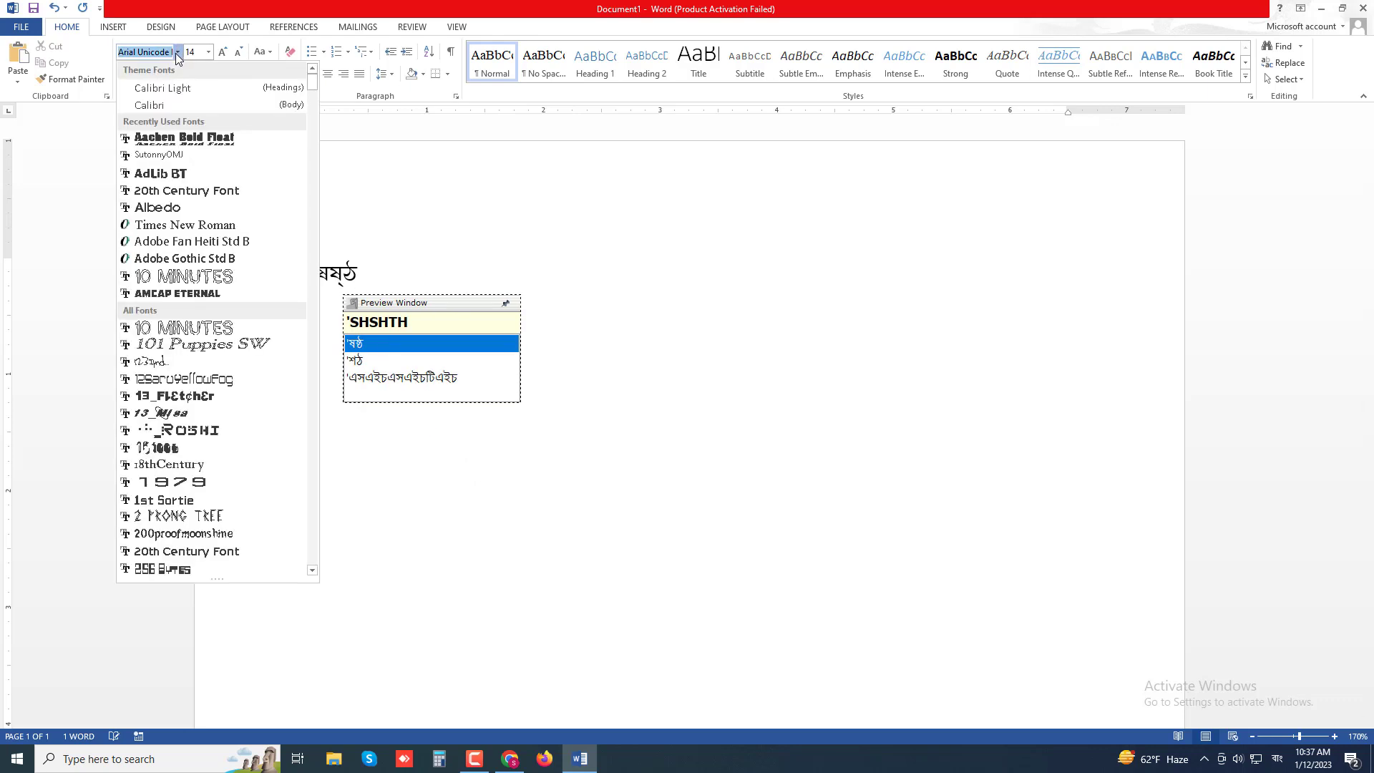
{"action": "left_click", "coordinate": [170, 155]}
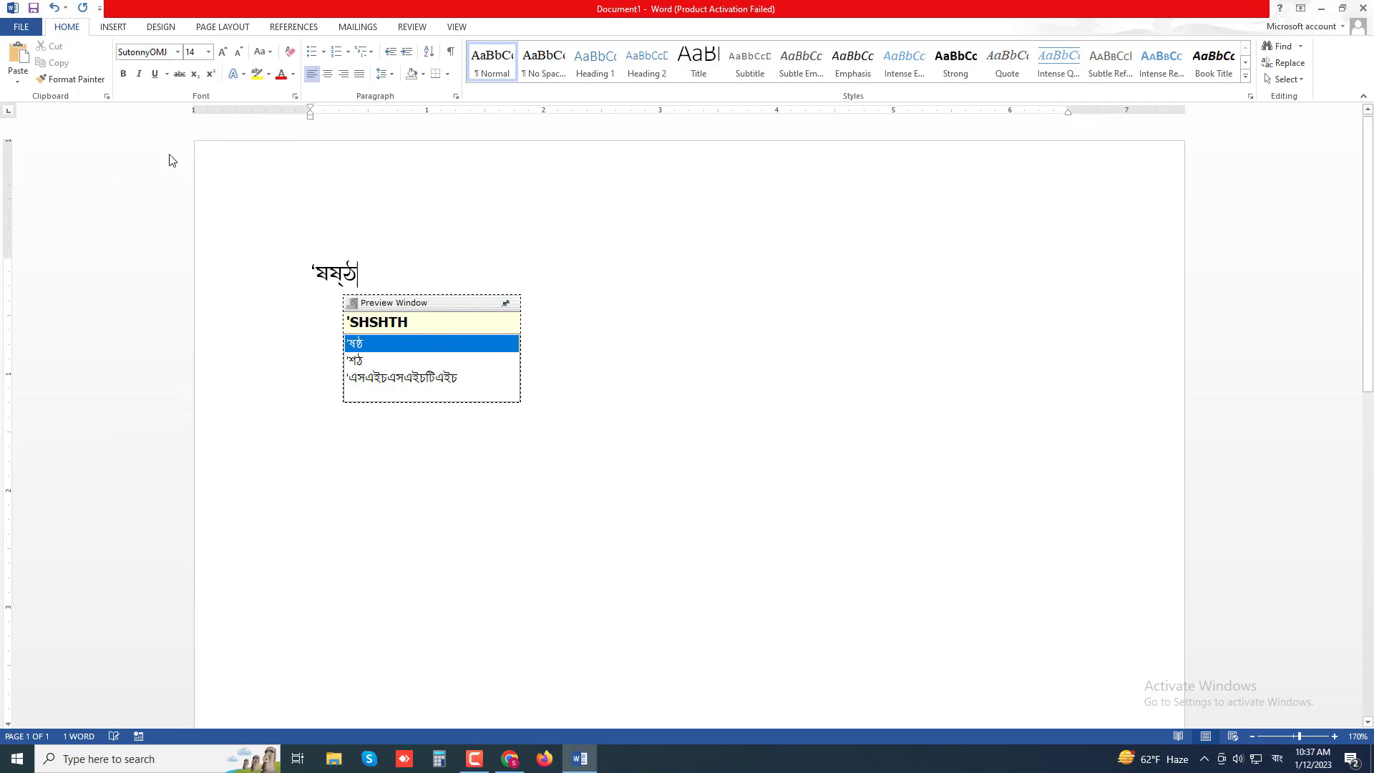
{"action": "left_click_drag", "start_coordinate": [371, 277], "coordinate": [312, 273]}
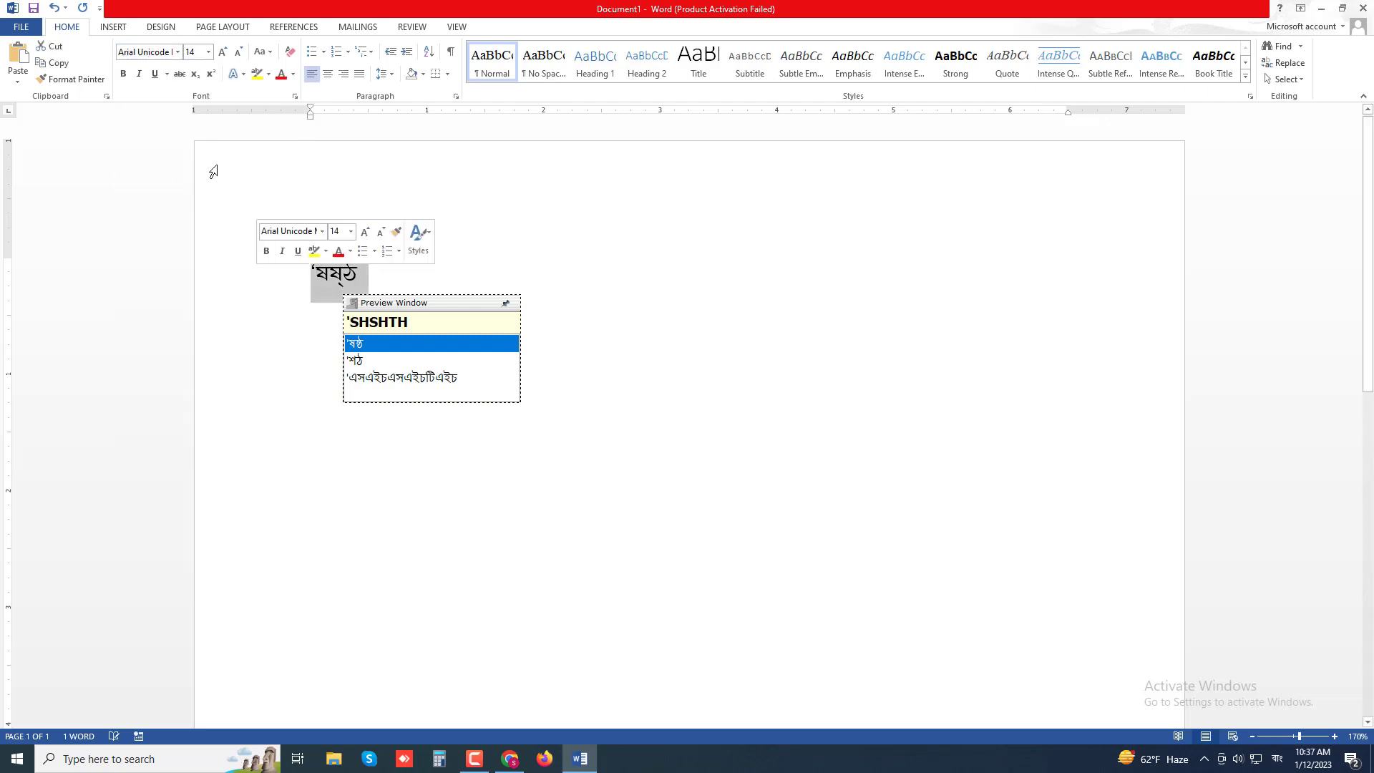
{"action": "left_click", "coordinate": [177, 52]}
{"action": "left_click", "coordinate": [159, 137]}
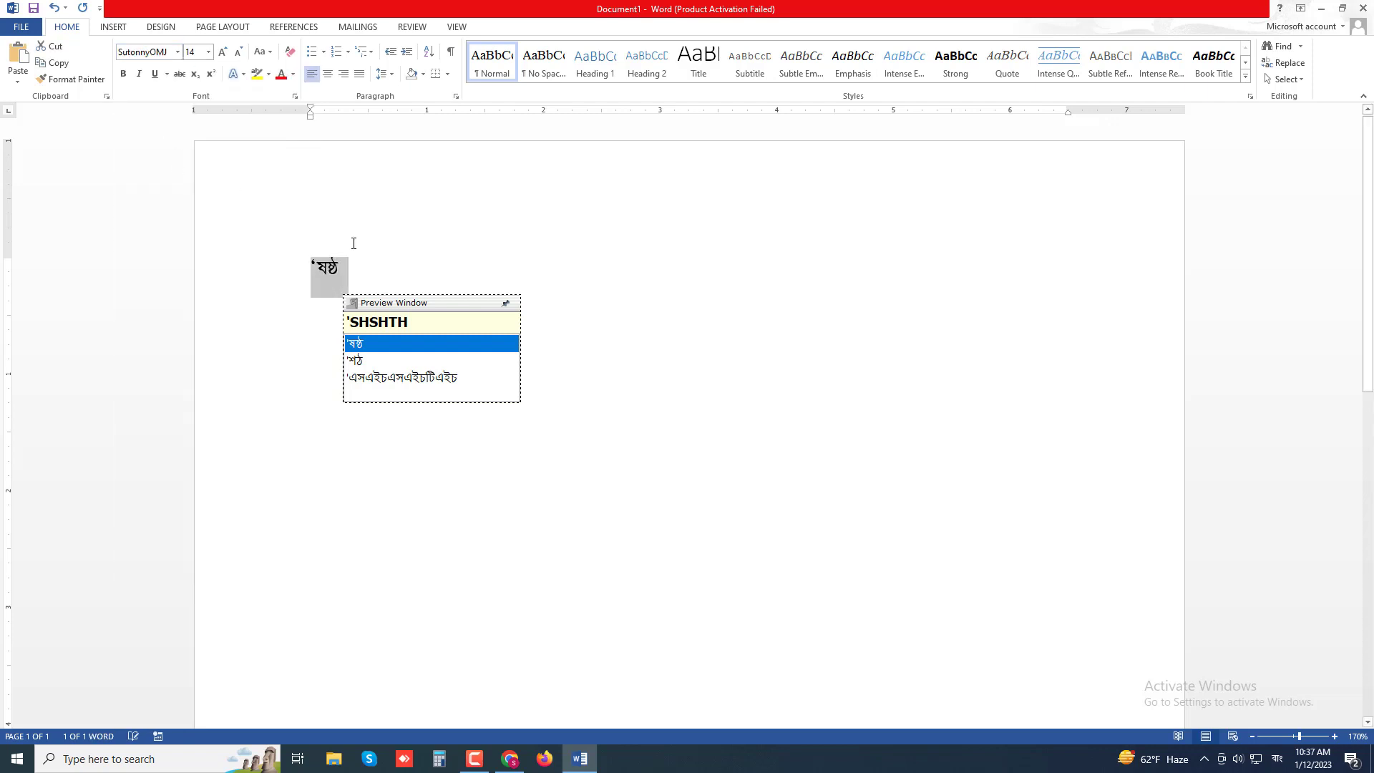
- Close the single quote after ষষ্ঠ and complete the first line with এর সন্ধি বিচ্ছেদ
{"action": "left_click", "coordinate": [362, 273]}
{"action": "type", "text": "' "}
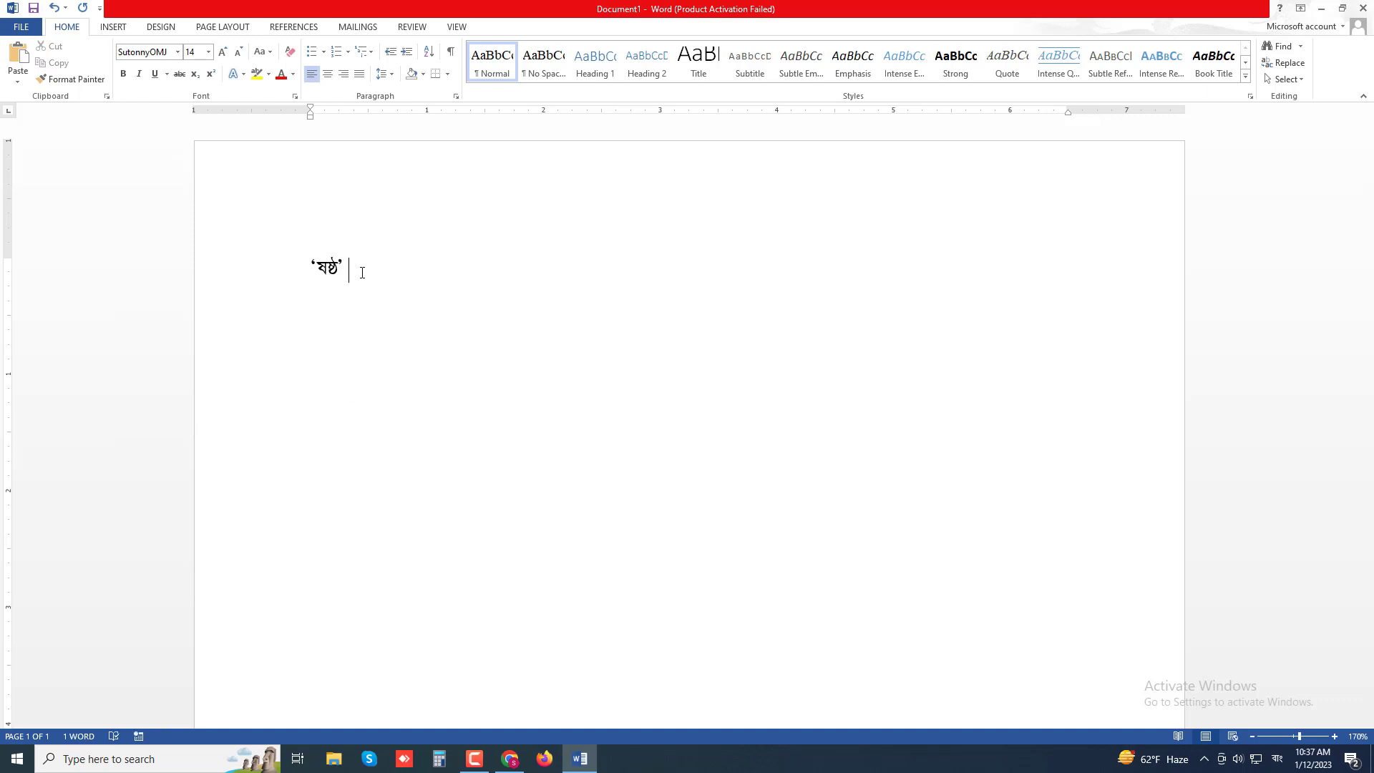
{"action": "type", "text": "এর "}
{"action": "type", "text": "স"}
{"action": "type", "text": "ndhi"}
{"action": "type", "text": " bicche "}
{"action": "type", "text": "d"}
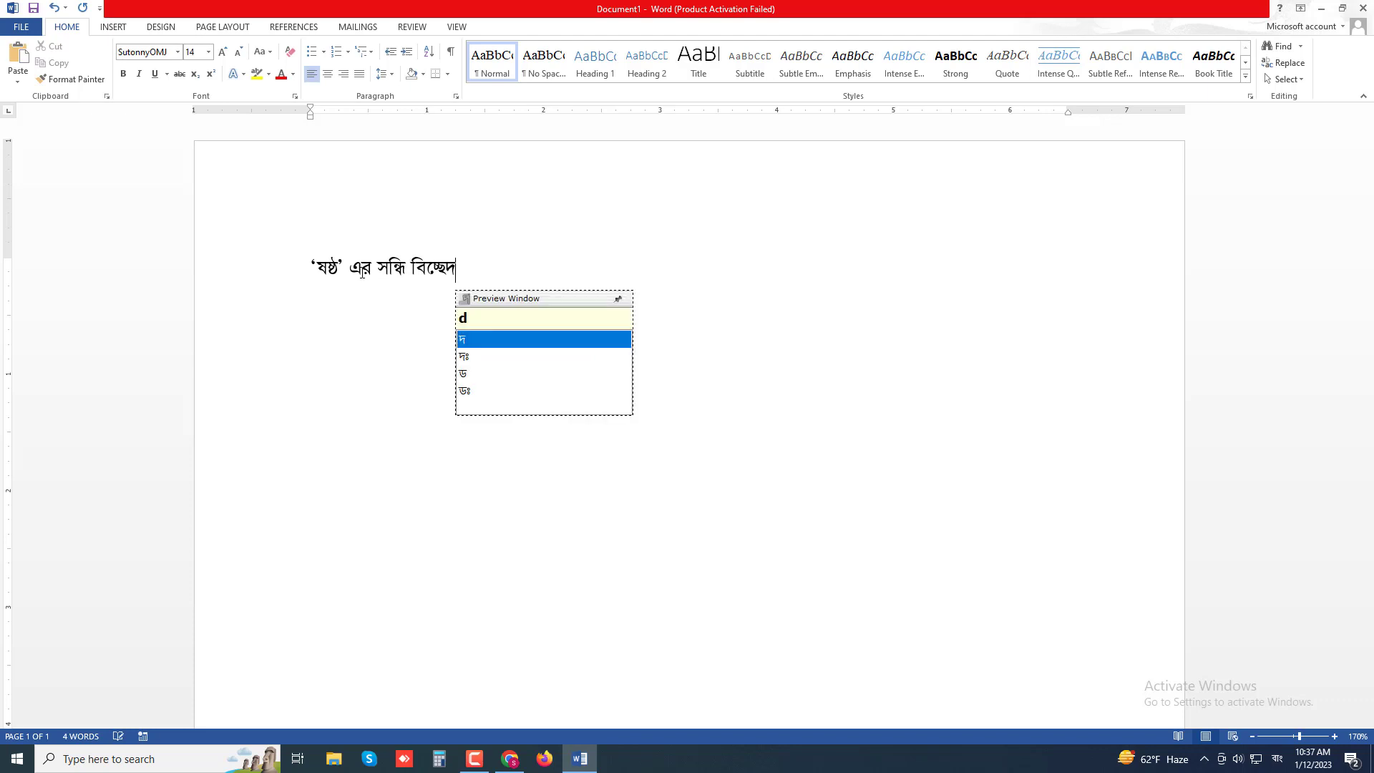
- Start a second line with the letters ষষ
{"action": "key", "text": "Return"}
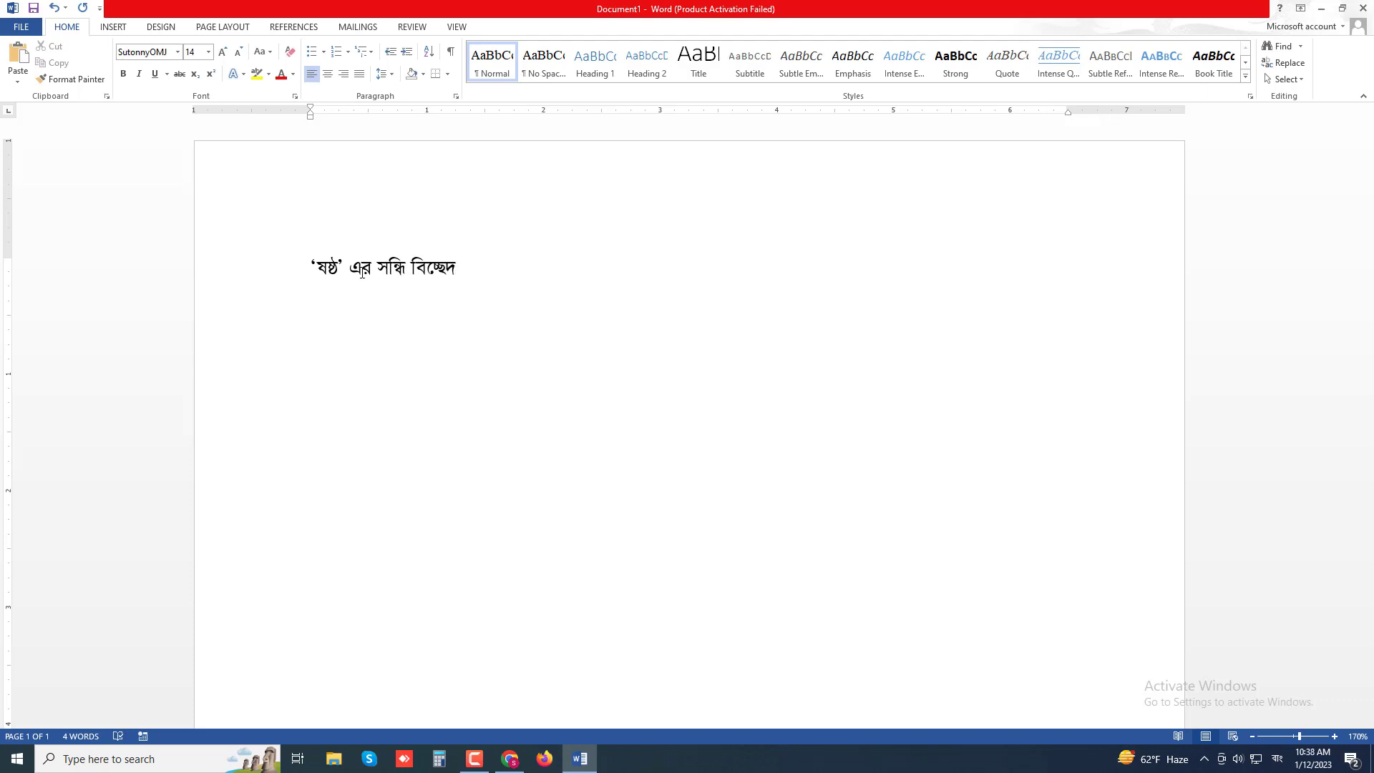
{"action": "type", "text": "sh"}
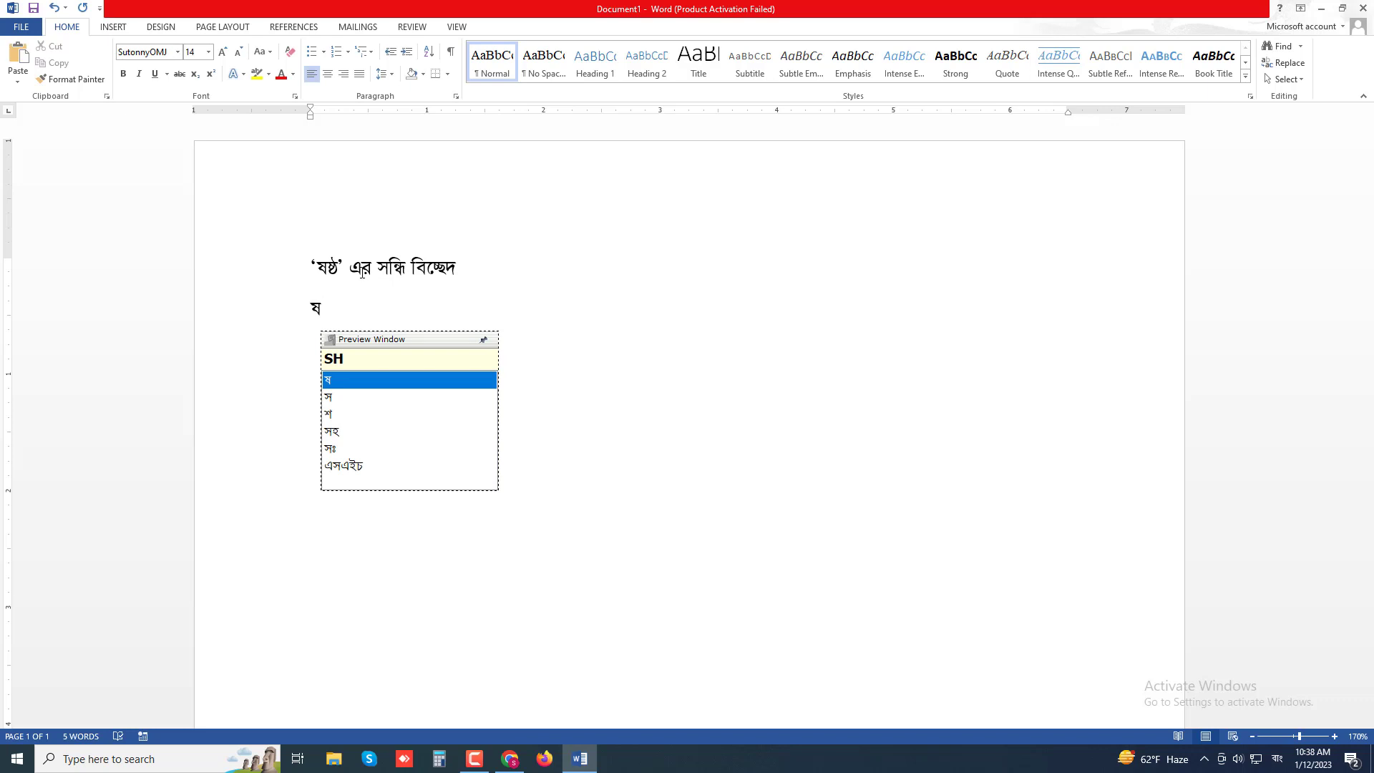
{"action": "type", "text": "sh"}
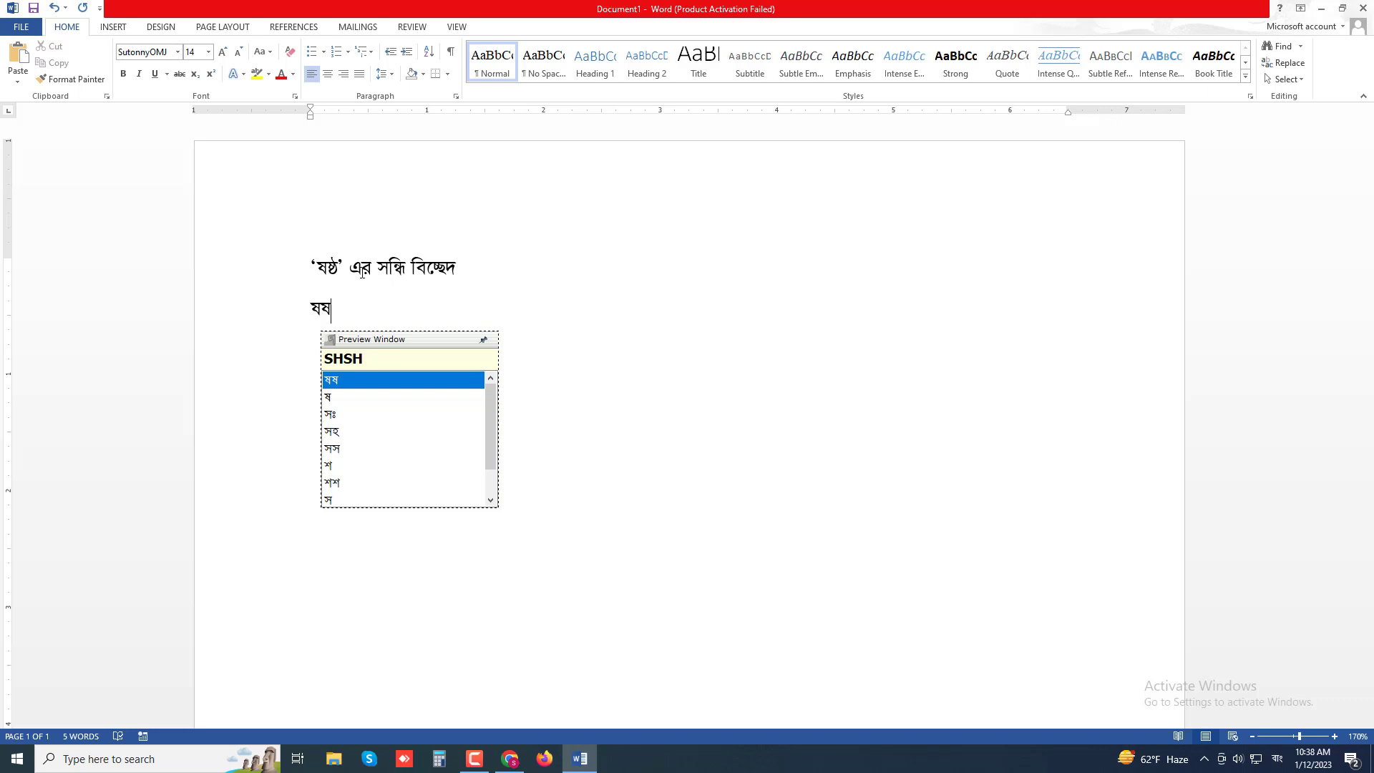
{"action": "type", "text": ",,"}
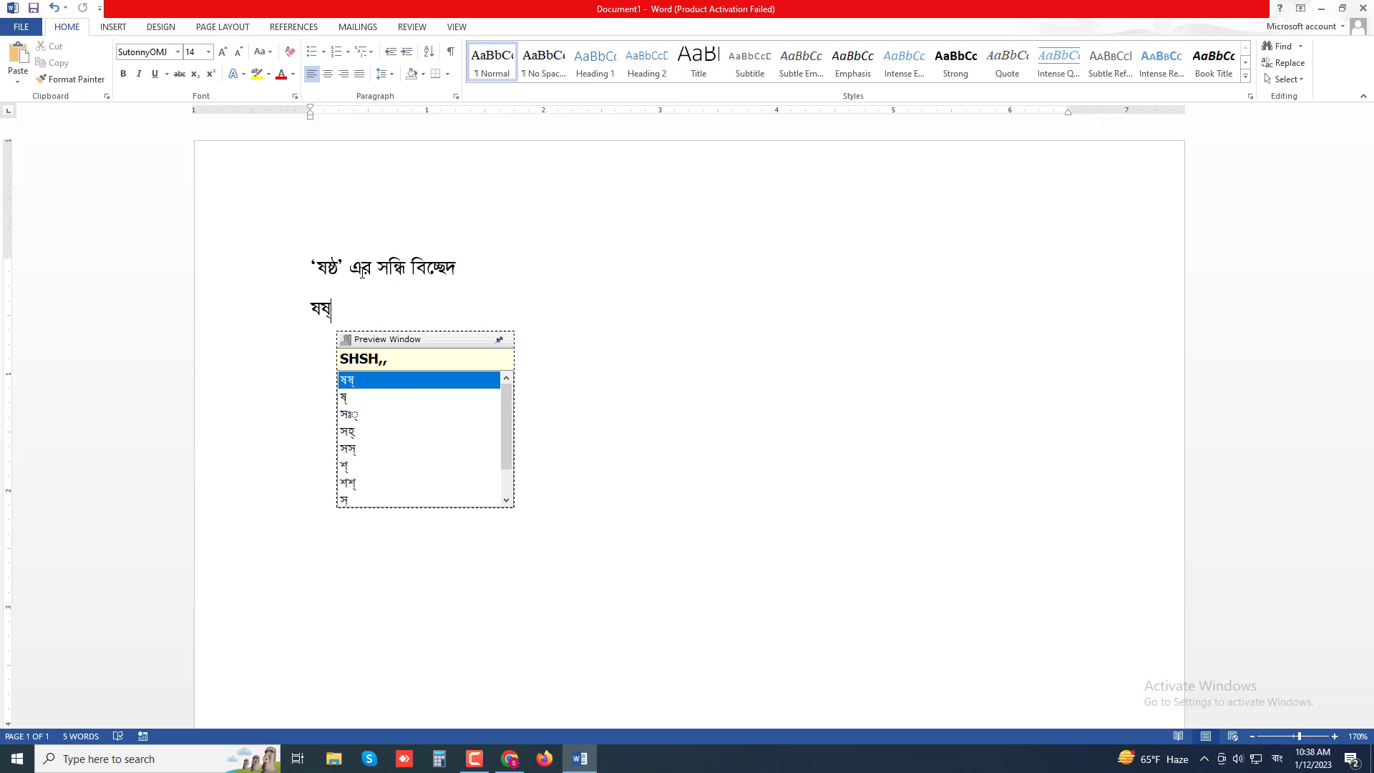
{"action": "key", "text": "BackSpace"}
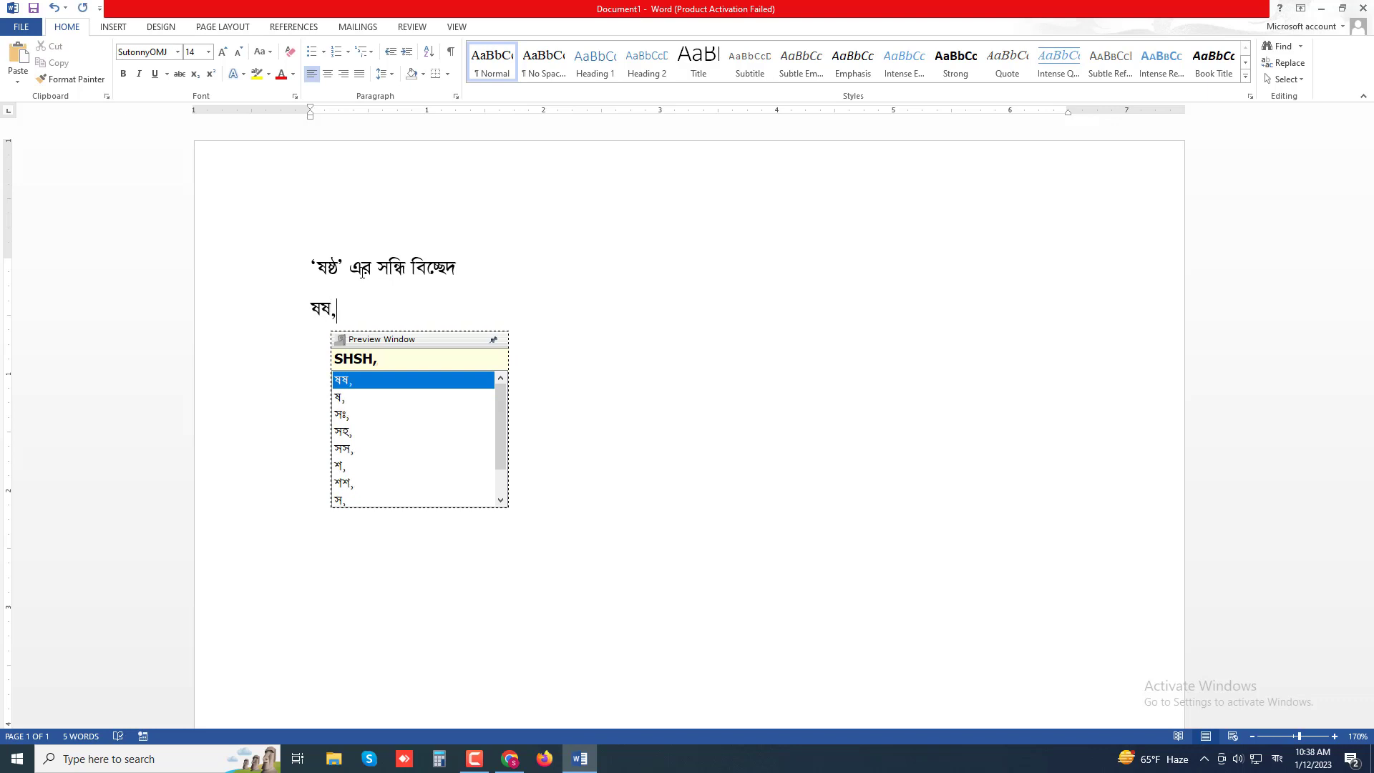
{"action": "key", "text": "BackSpace"}
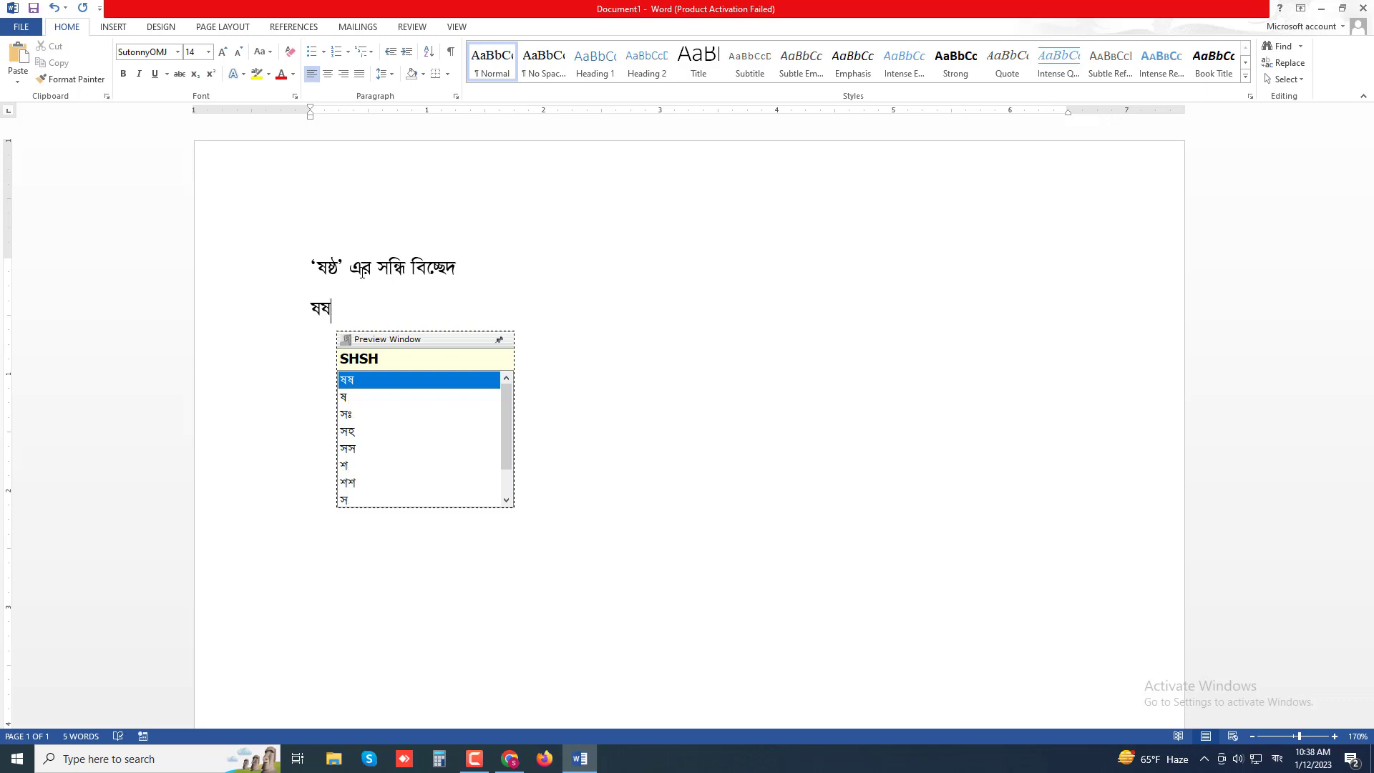
- Add a hasanta to the last letter of ষষ and complete the second line as ষষ্ + থ, with spaces around the plus sign
{"action": "type", "text": ","}
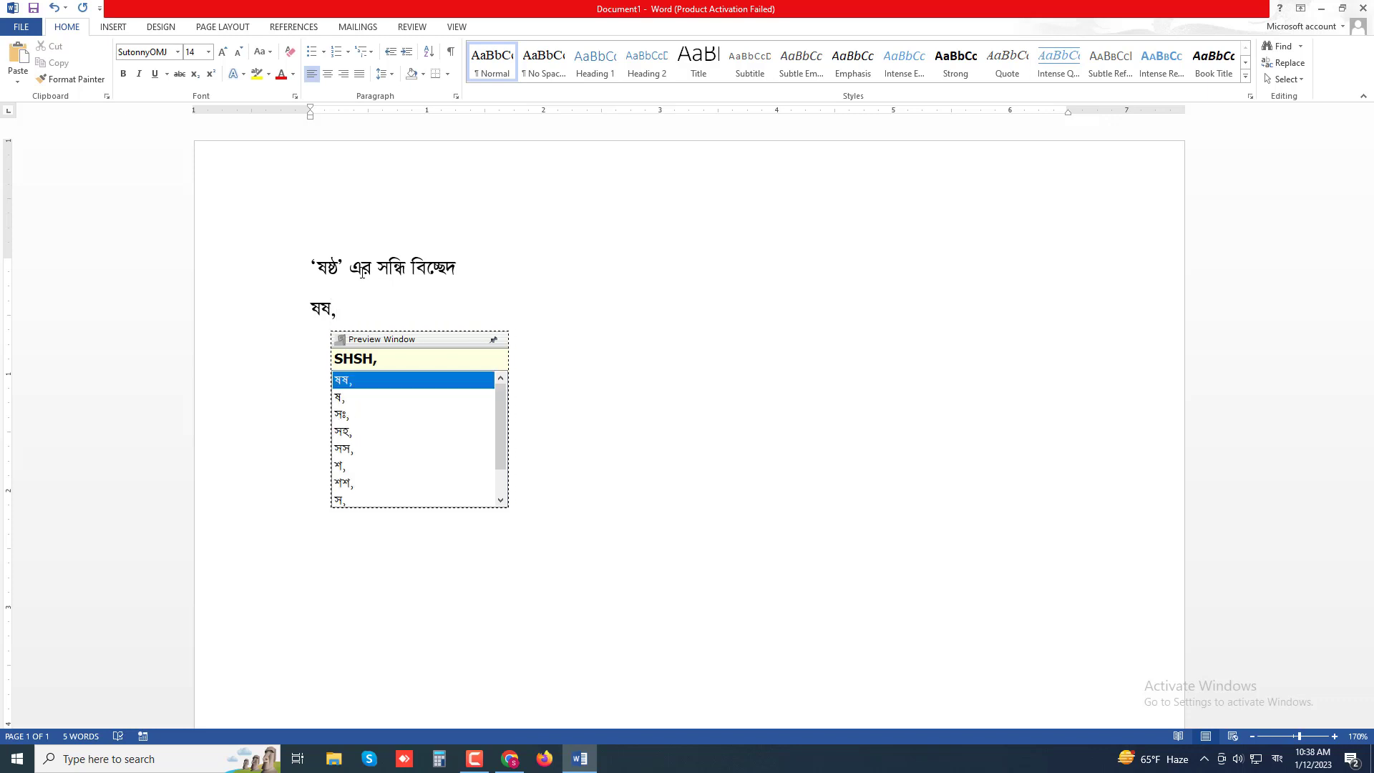
{"action": "type", "text": ","}
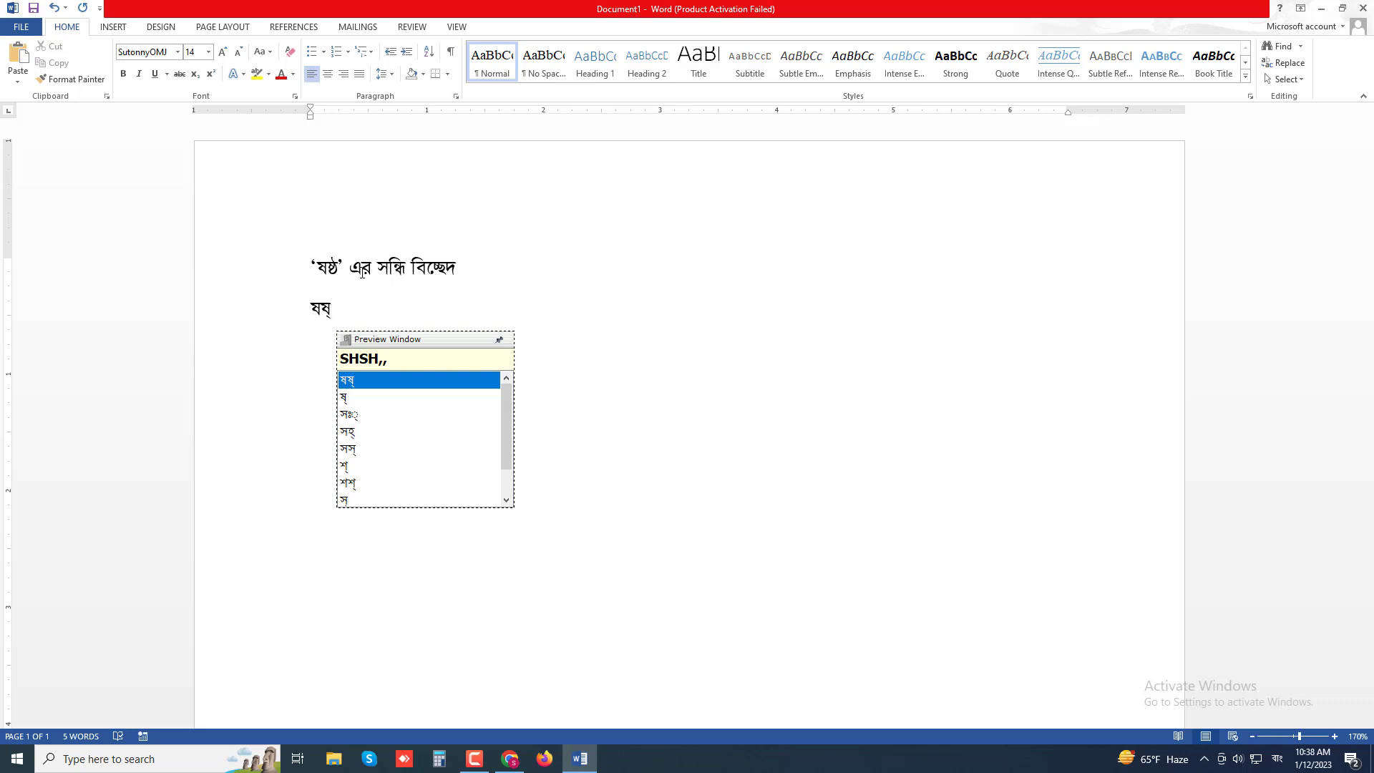
{"action": "type", "text": "+"}
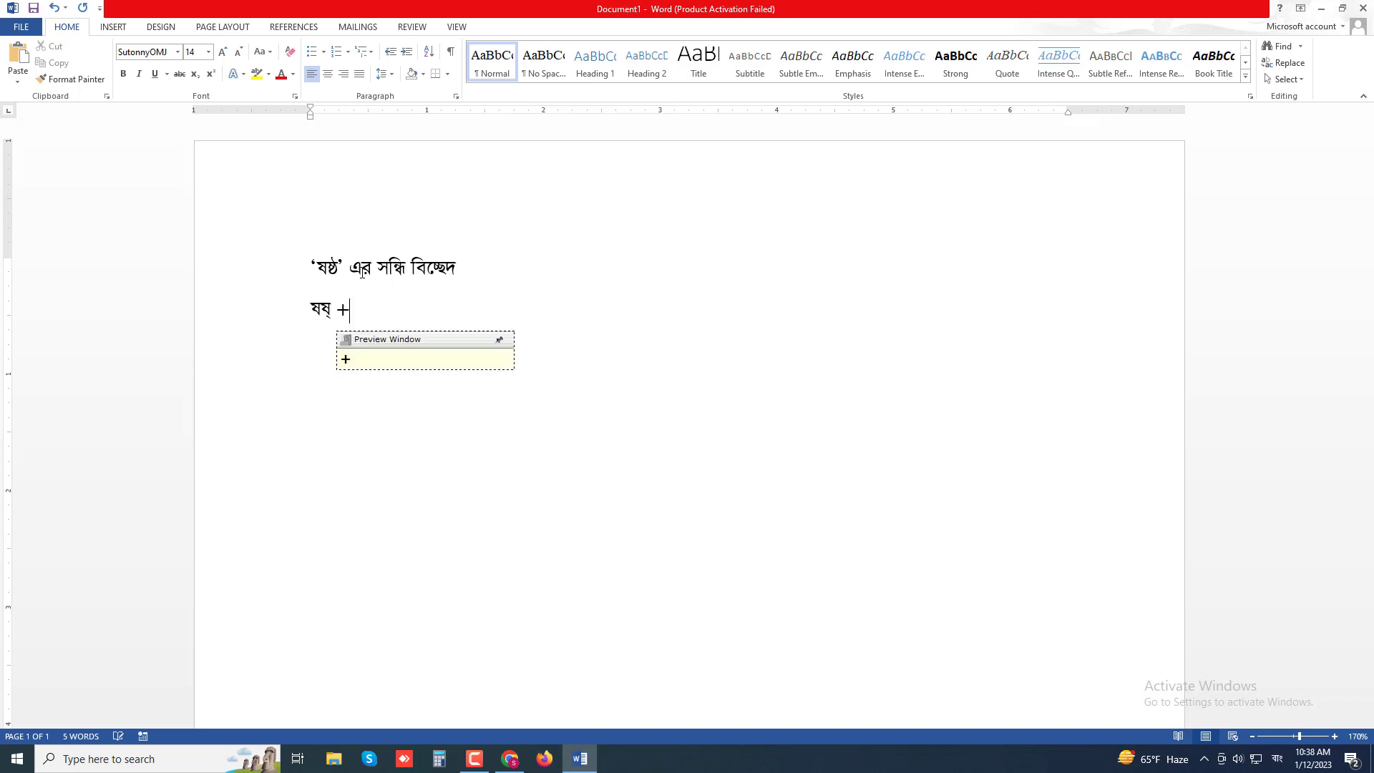
{"action": "type", "text": "th"}
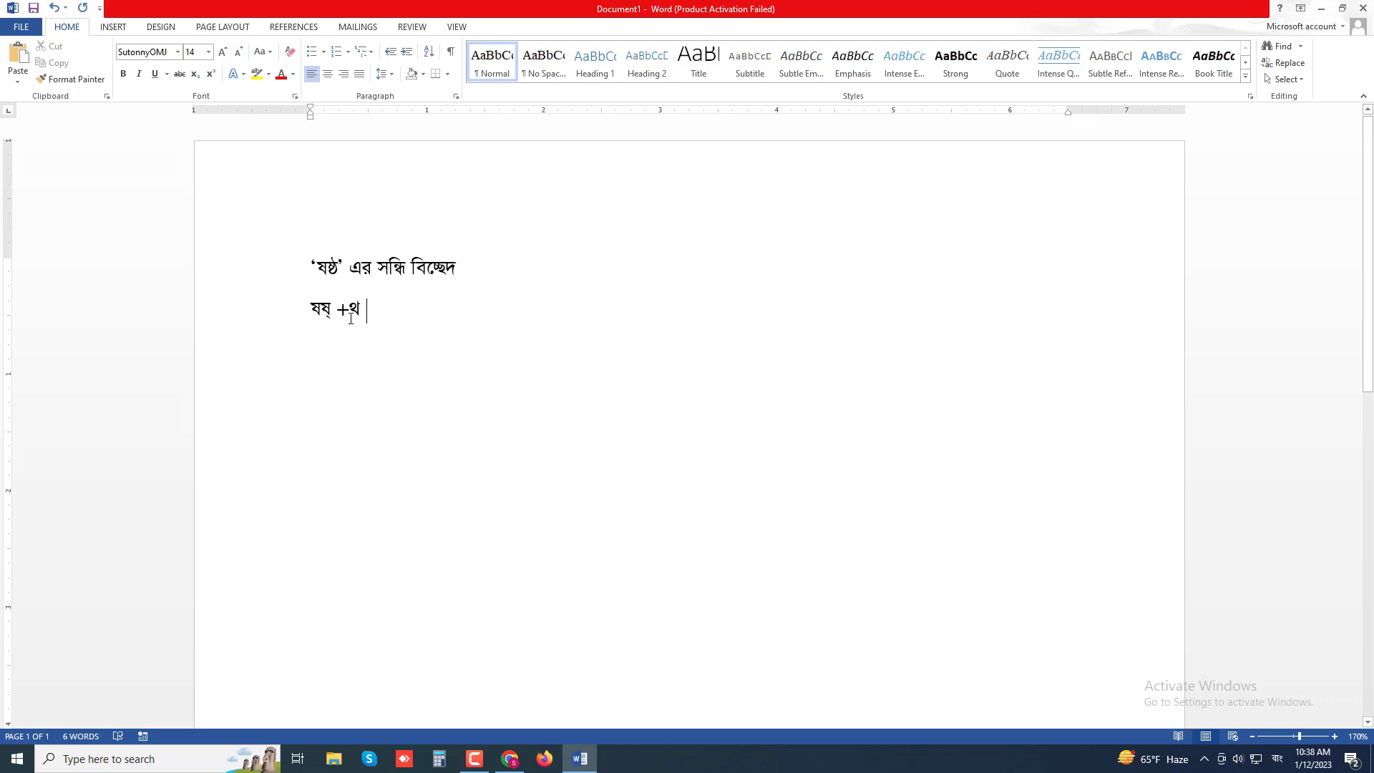
{"action": "left_click", "coordinate": [350, 313]}
{"action": "left_click", "coordinate": [392, 319]}
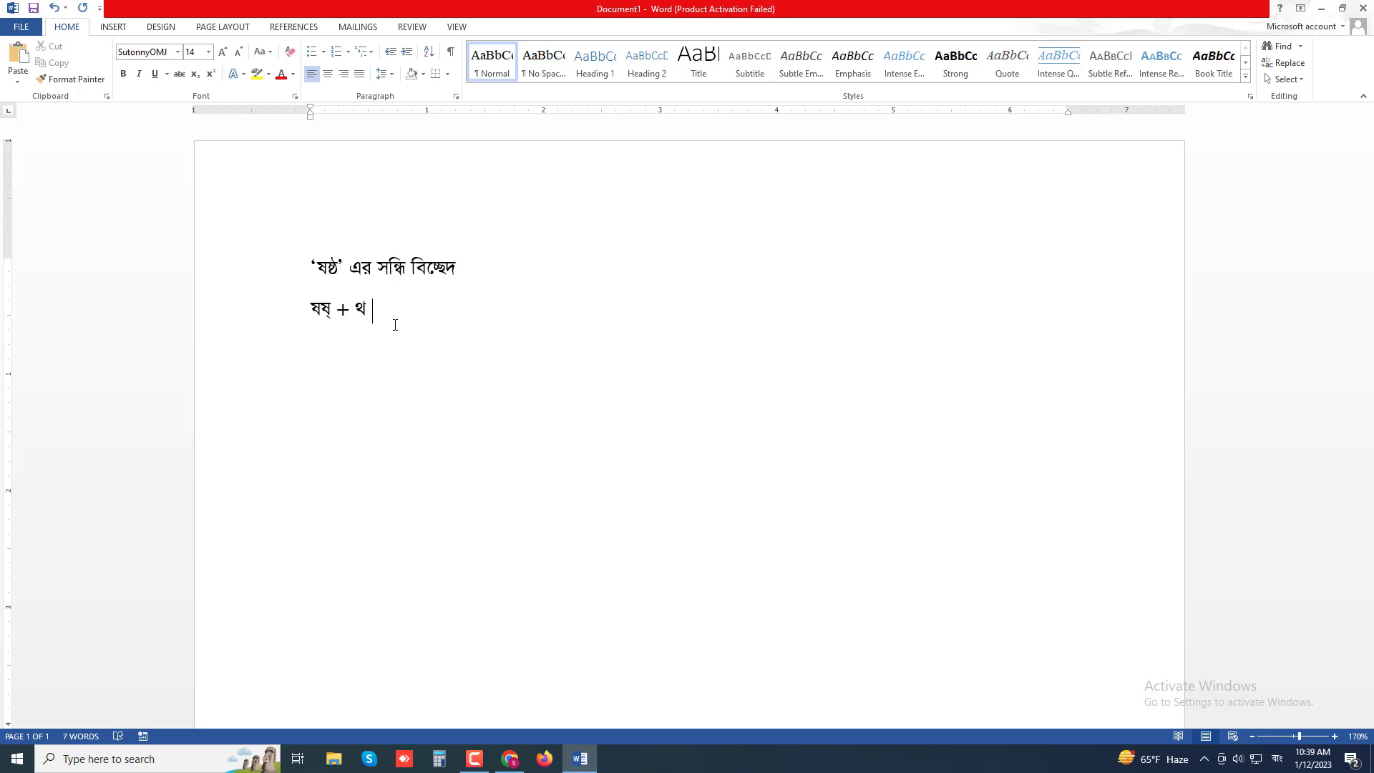
- Write আল্লাহ্ on a third line, ending the word with a hasanta
{"action": "key", "text": "Return"}
{"action": "type", "text": "al"}
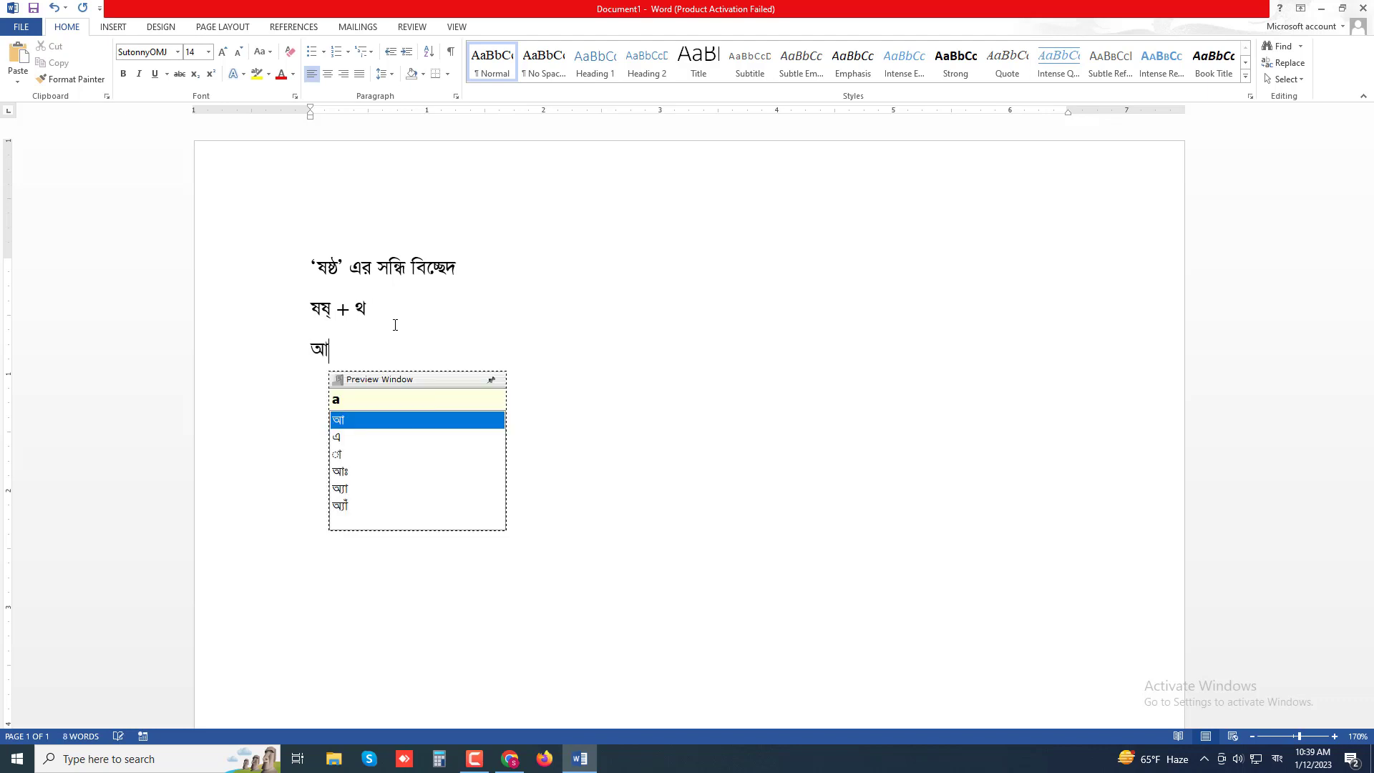
{"action": "type", "text": "la"}
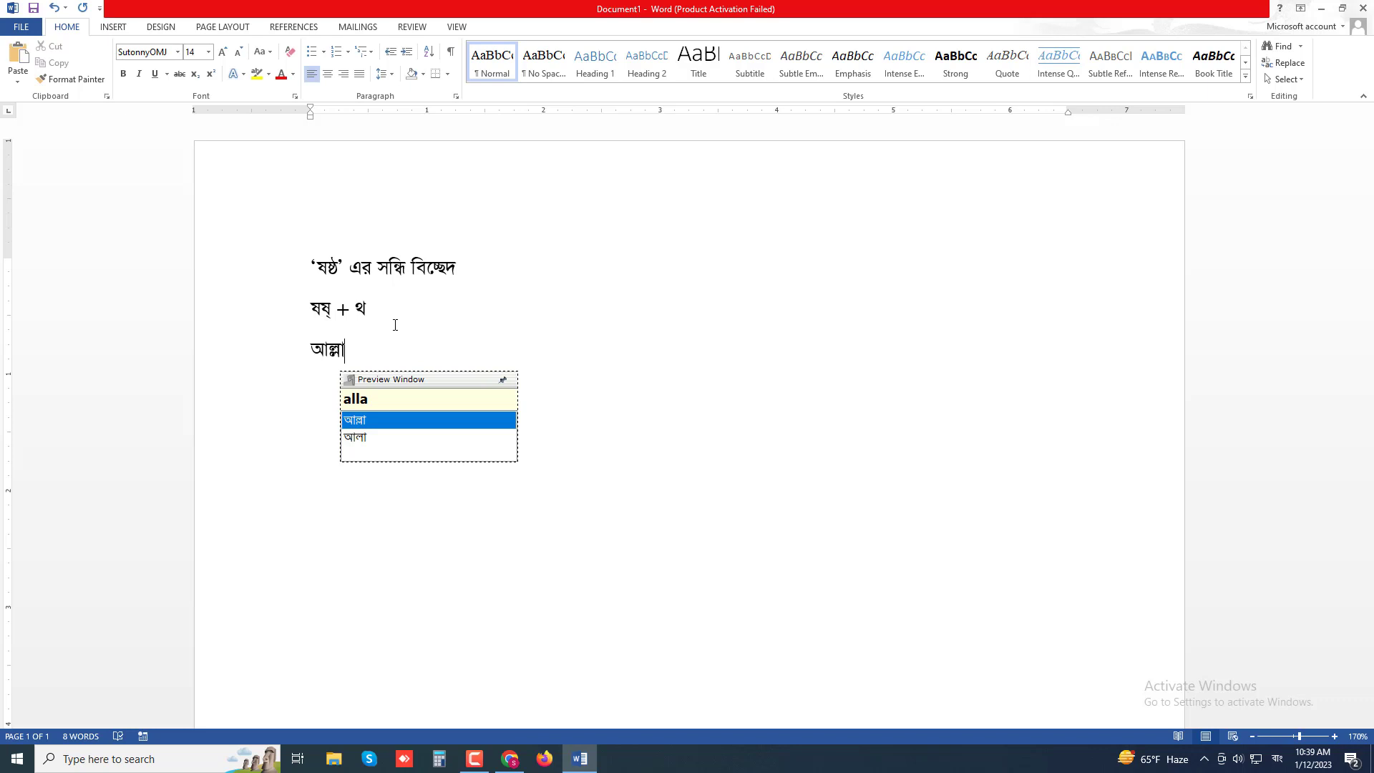
{"action": "type", "text": "h"}
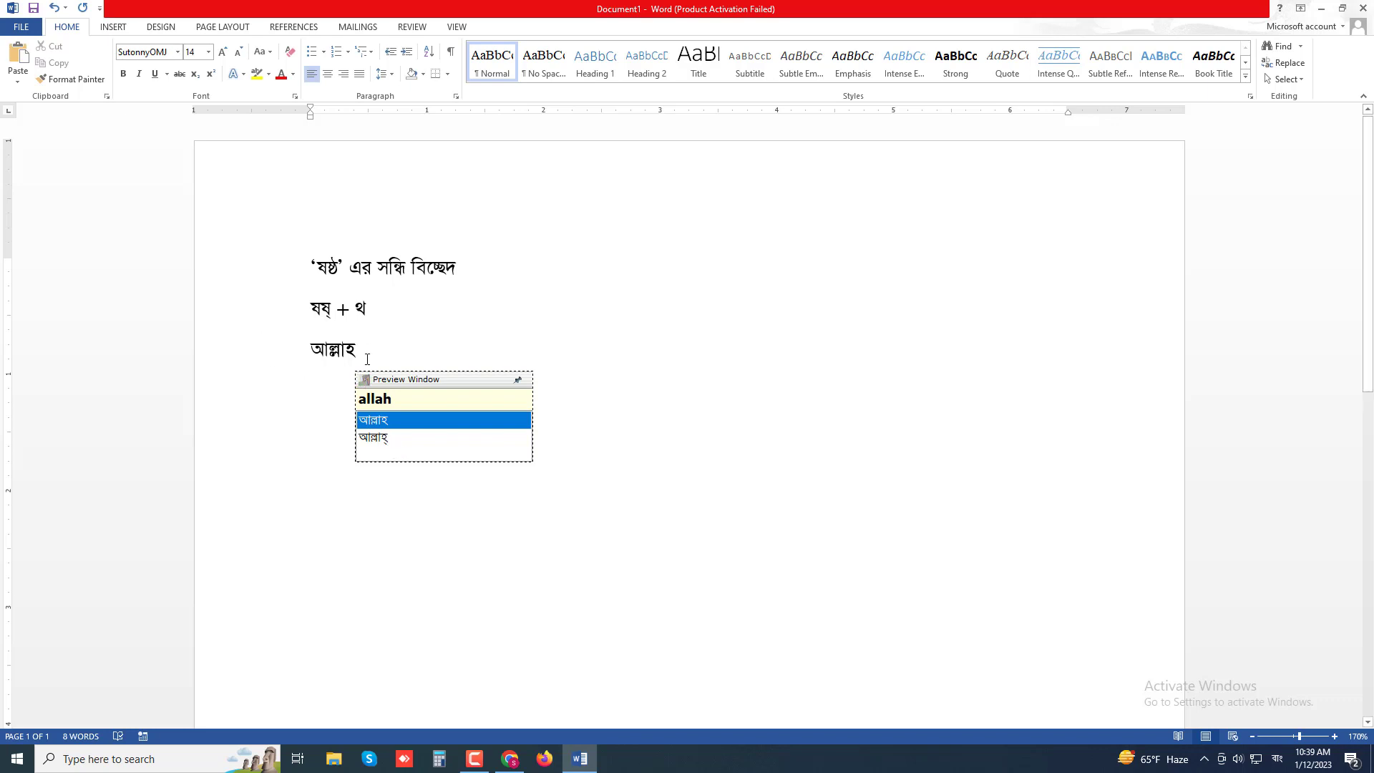
{"action": "type", "text": ","}
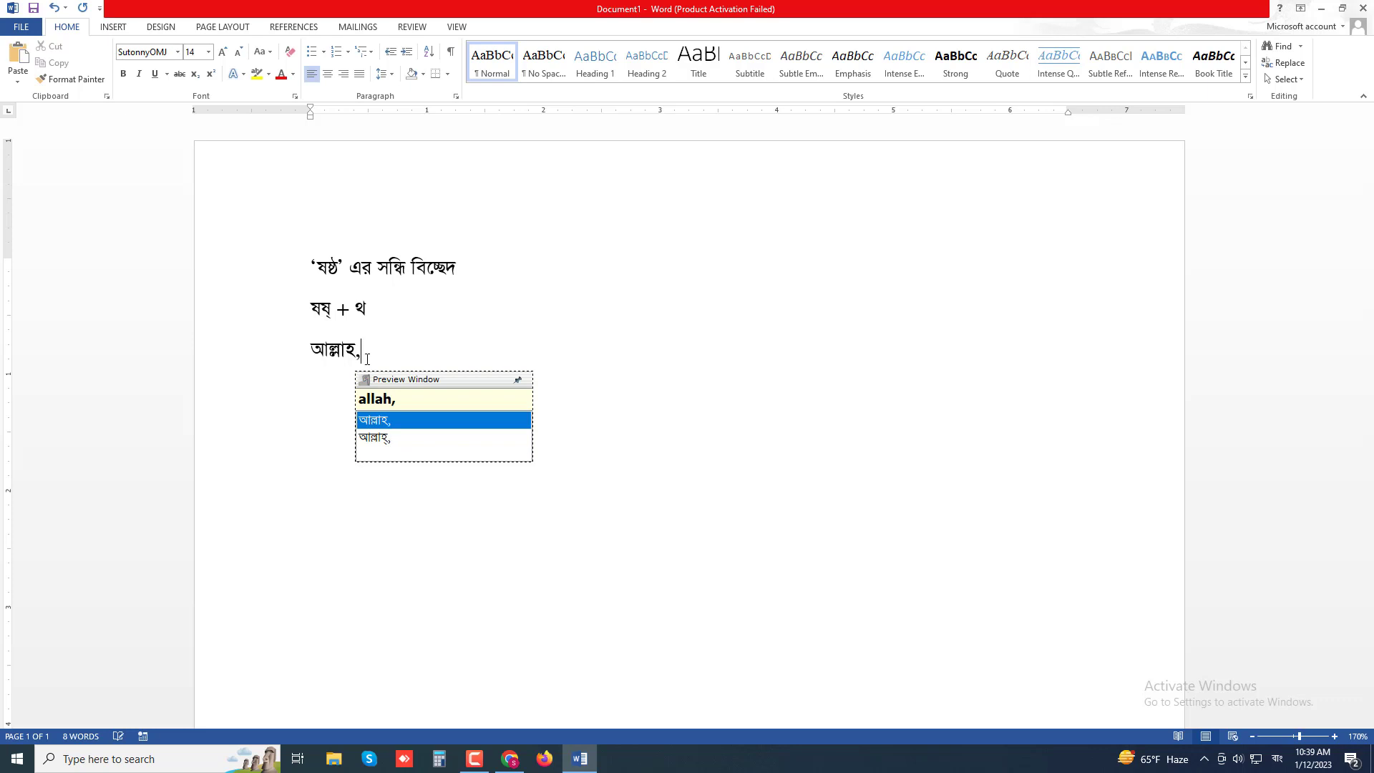
{"action": "type", "text": ","}
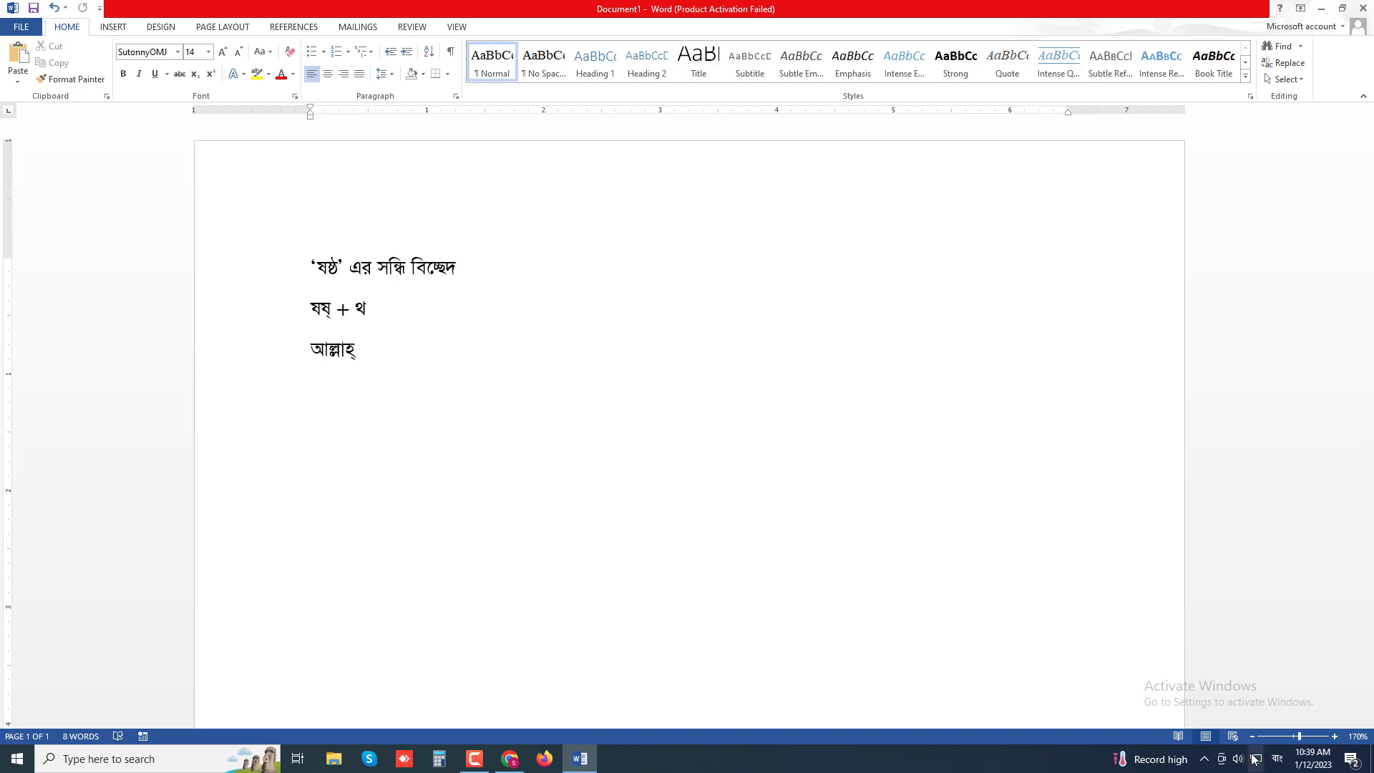
- Restore the Avro Keyboard toolbar and examine the Avro Phonetic layout for the hasanta key combination, closing the layout viewer when done
{"action": "left_click", "coordinate": [1205, 760]}
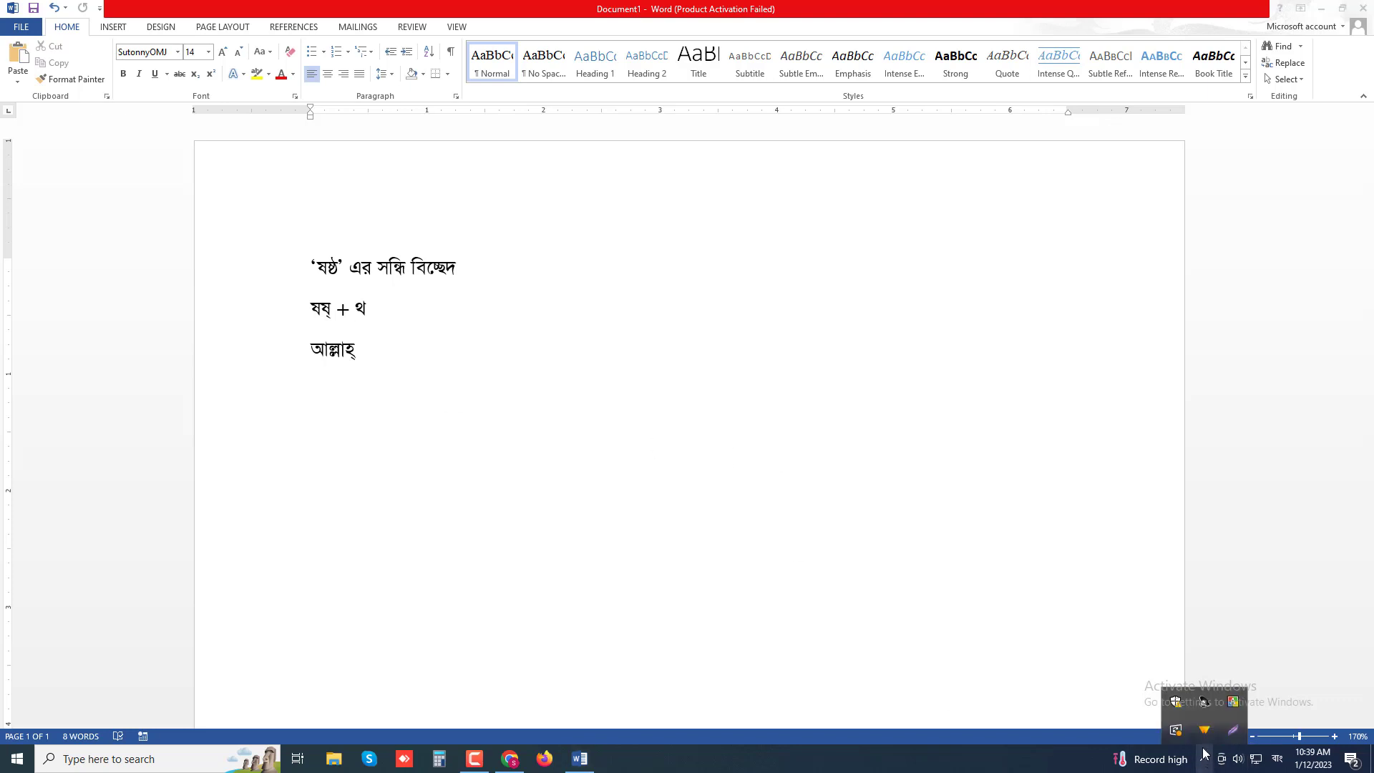
{"action": "left_click", "coordinate": [1236, 707]}
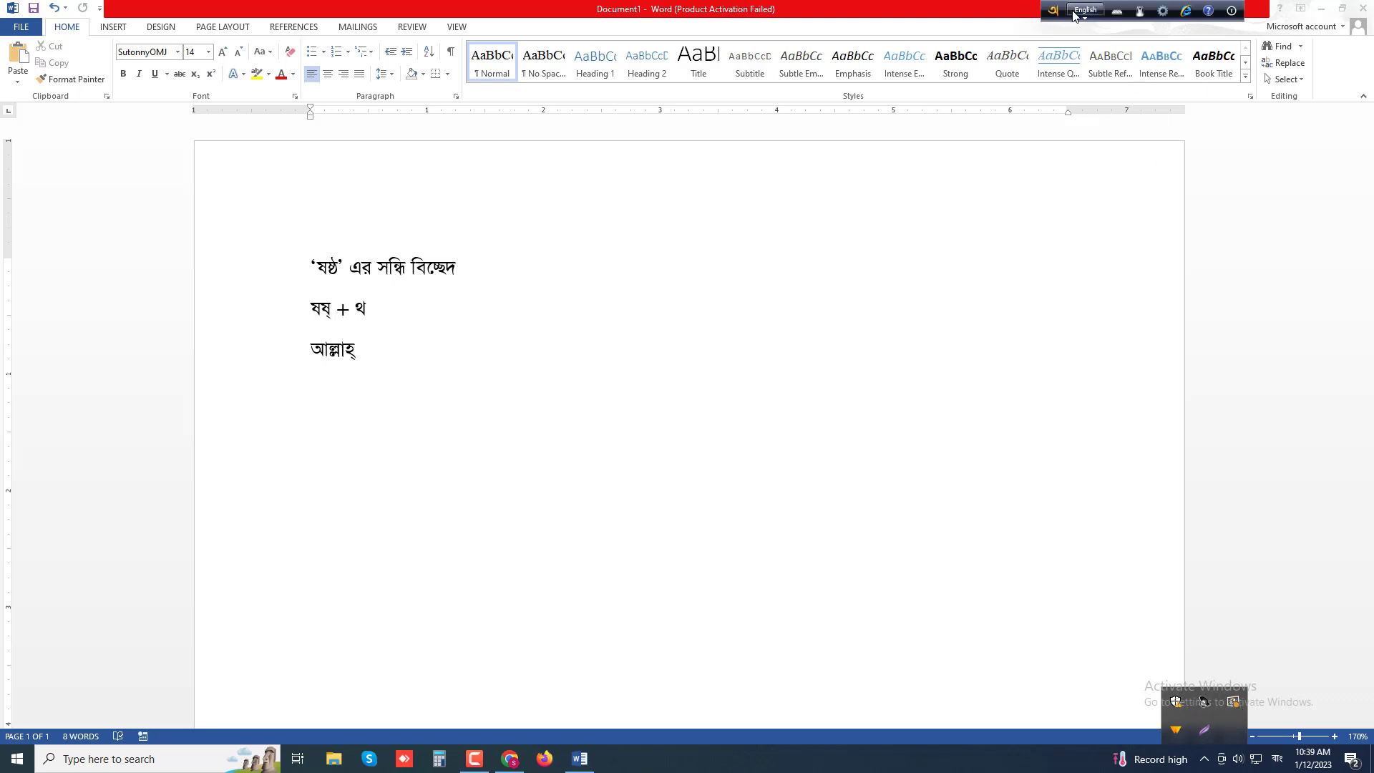
{"action": "left_click", "coordinate": [1116, 11]}
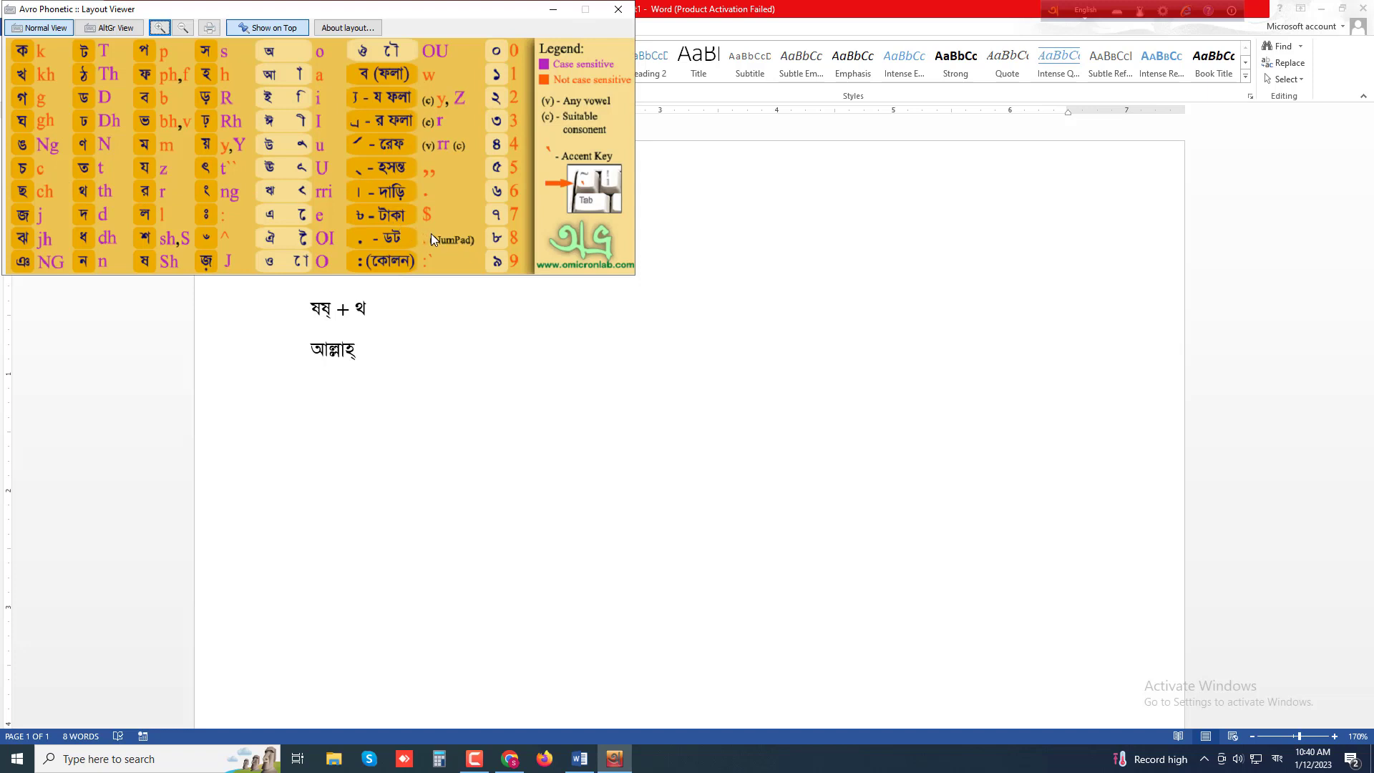
{"action": "left_click", "coordinate": [617, 9]}
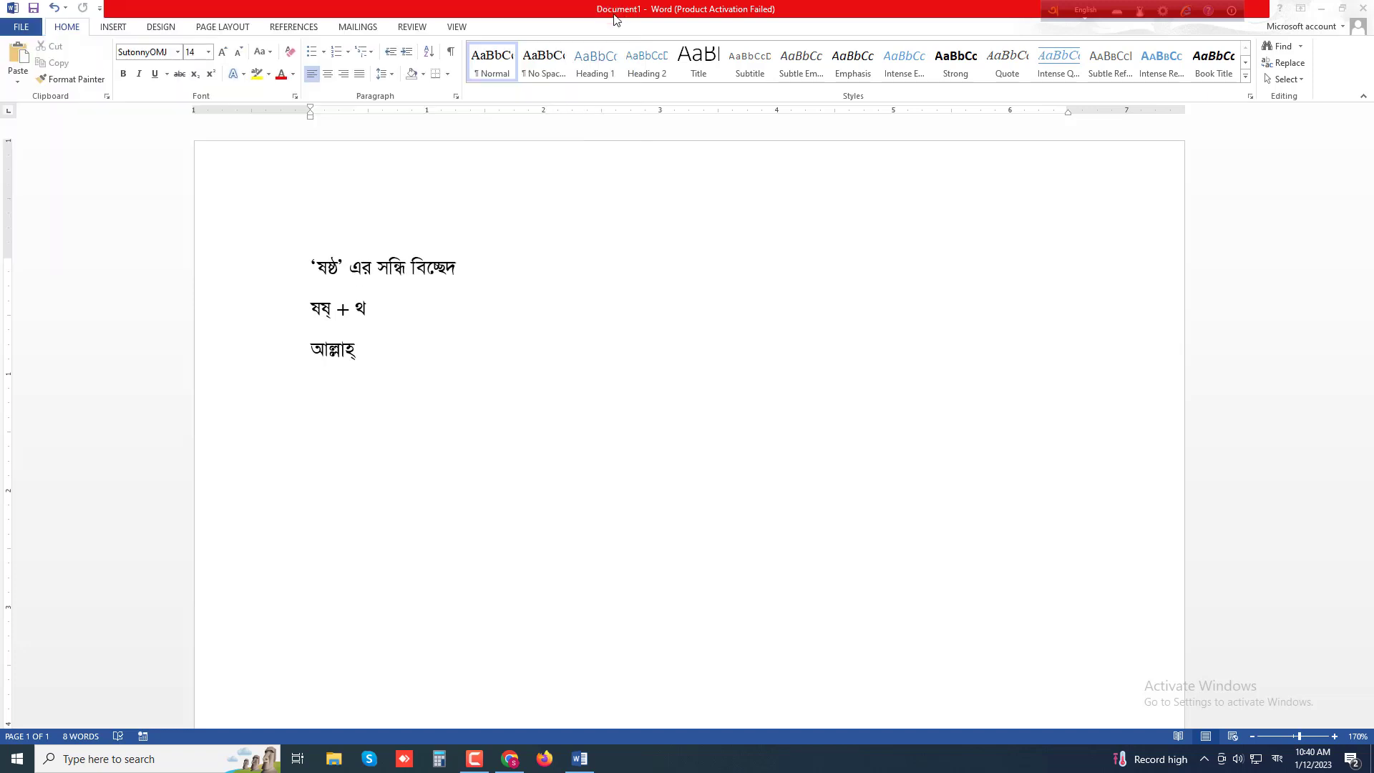